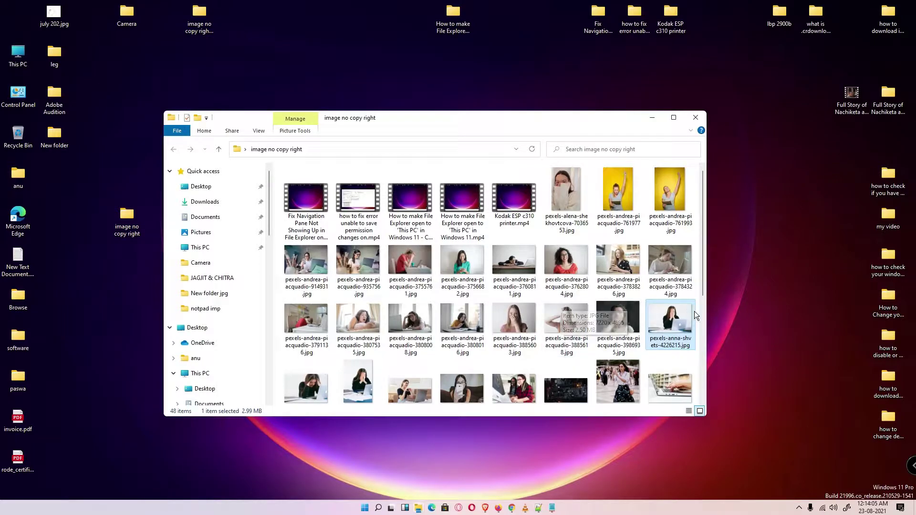
# Check photo sizes, then select the 14 JPG photos across rows two and three
pyautogui.click(620, 319)
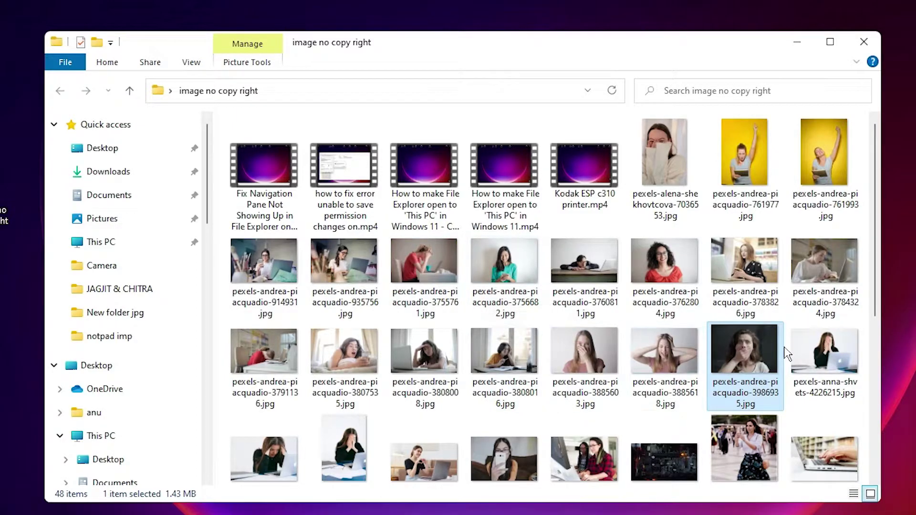
pyautogui.click(830, 351)
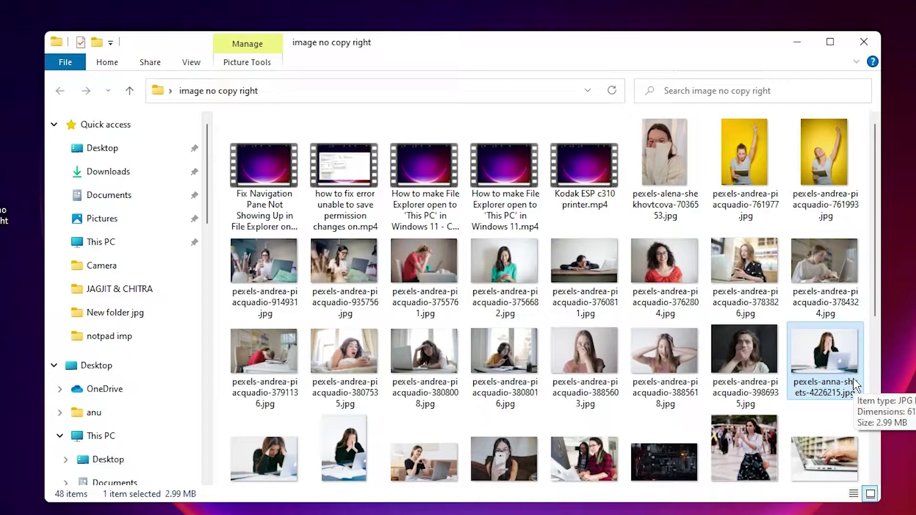
pyautogui.click(273, 279)
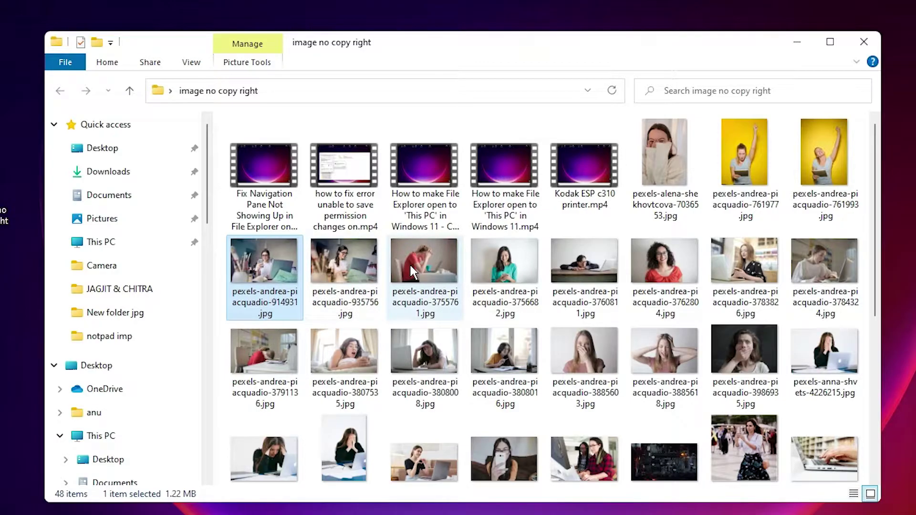
pyautogui.keyDown('ctrl'); pyautogui.click(372, 273); pyautogui.keyUp('ctrl')
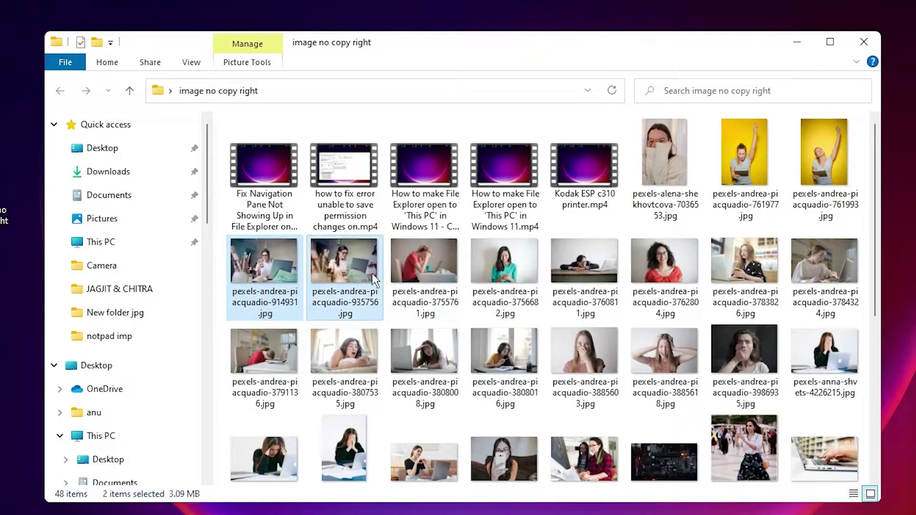
pyautogui.keyDown('ctrl'); pyautogui.keyDown('shift'); pyautogui.click(826, 265); pyautogui.keyUp('shift'); pyautogui.keyUp('ctrl')
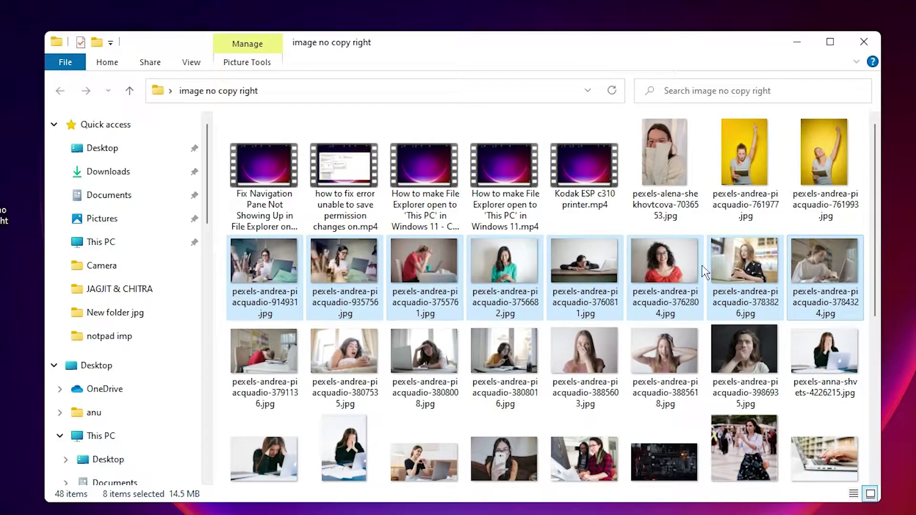
pyautogui.keyDown('ctrl'); pyautogui.click(273, 345); pyautogui.keyUp('ctrl')
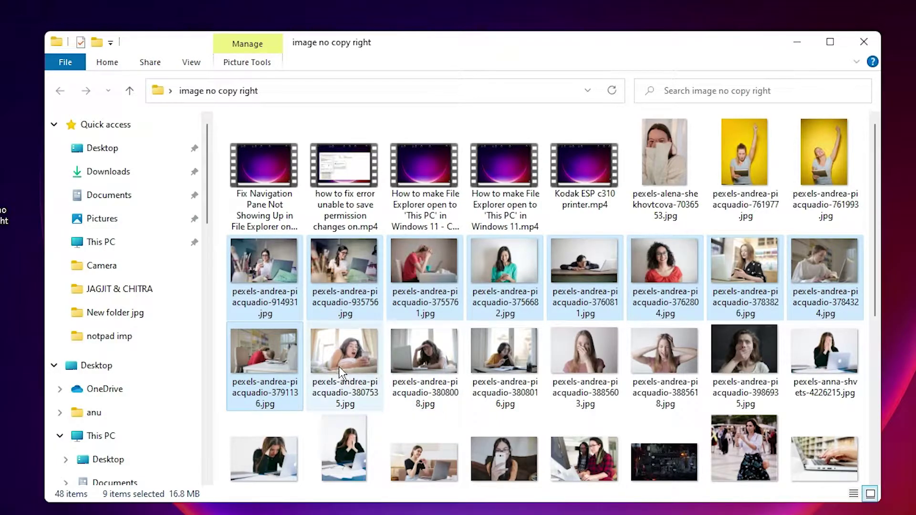
pyautogui.keyDown('ctrl'); pyautogui.click(435, 368); pyautogui.keyUp('ctrl')
pyautogui.keyDown('ctrl'); pyautogui.click(577, 371); pyautogui.keyUp('ctrl')
pyautogui.keyDown('ctrl'); pyautogui.click(687, 358); pyautogui.keyUp('ctrl')
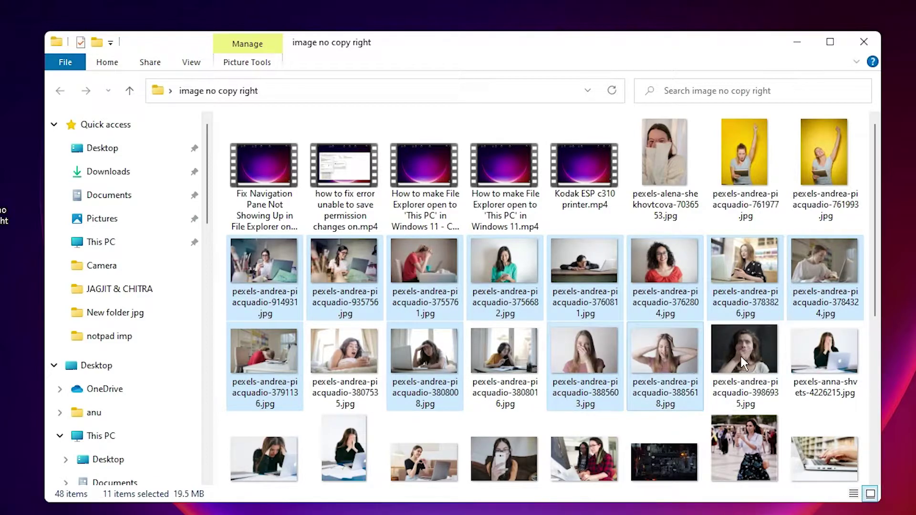
pyautogui.keyDown('ctrl'); pyautogui.click(742, 354); pyautogui.keyUp('ctrl')
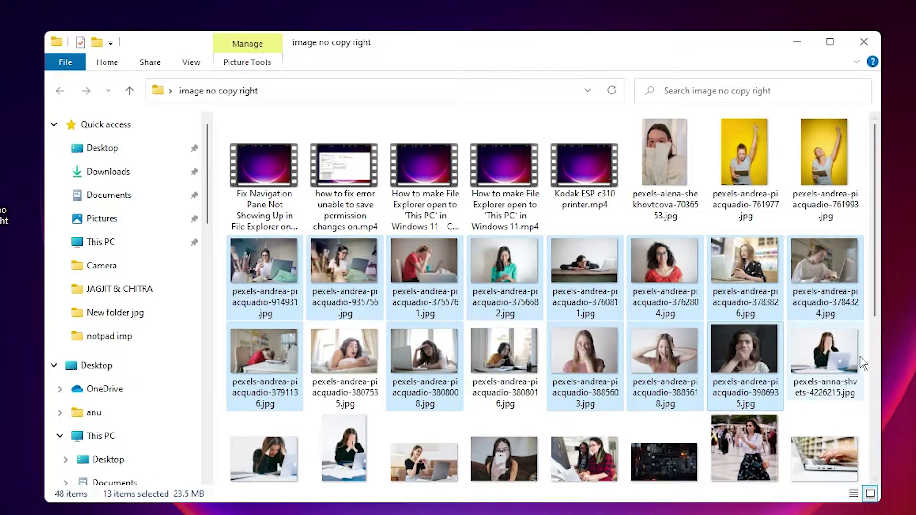
pyautogui.keyDown('ctrl'); pyautogui.click(827, 362); pyautogui.keyUp('ctrl')
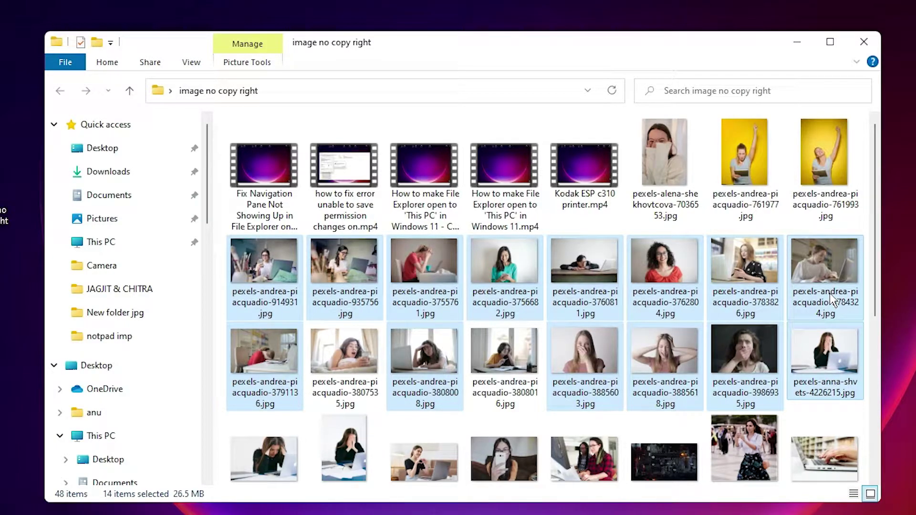
# Batch-rename the selected photos to 'anu', giving anu (1).jpg through anu (14).jpg
pyautogui.press('F2')
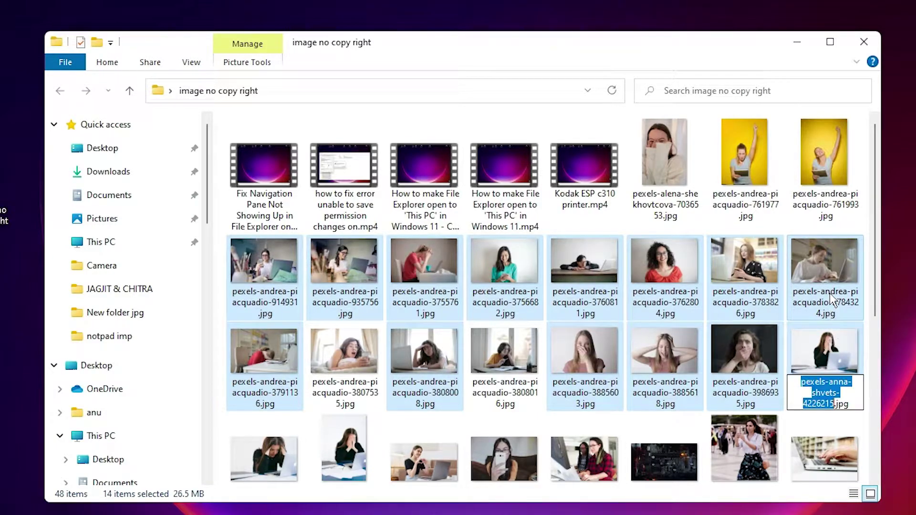
pyautogui.write('anu')
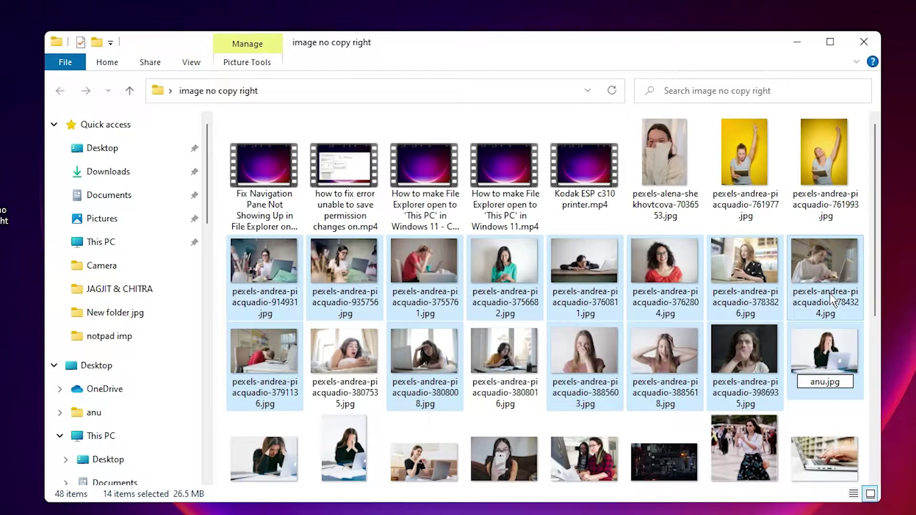
pyautogui.press('Return')
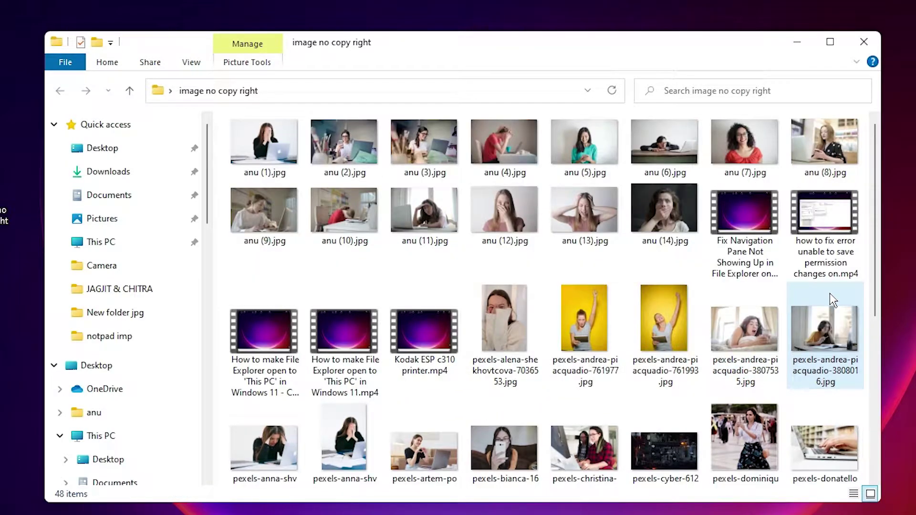
pyautogui.click(214, 243)
pyautogui.click(483, 294)
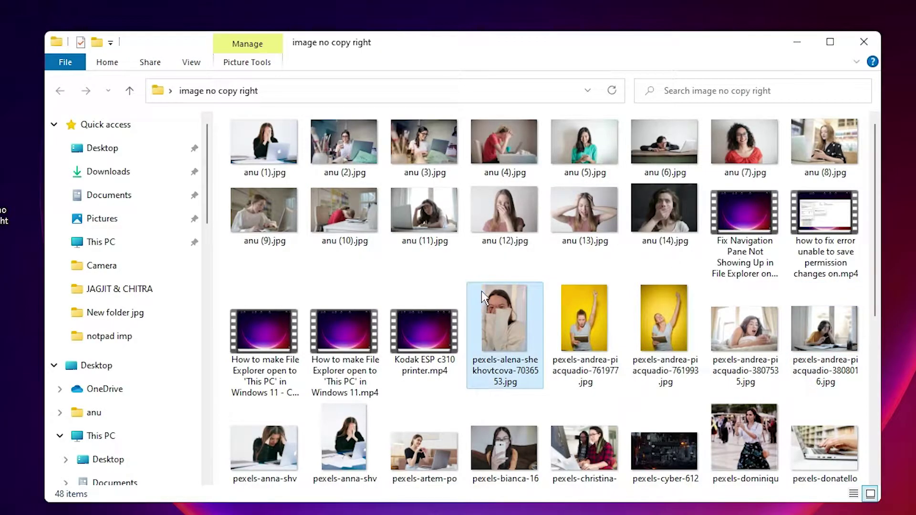
pyautogui.click(278, 150)
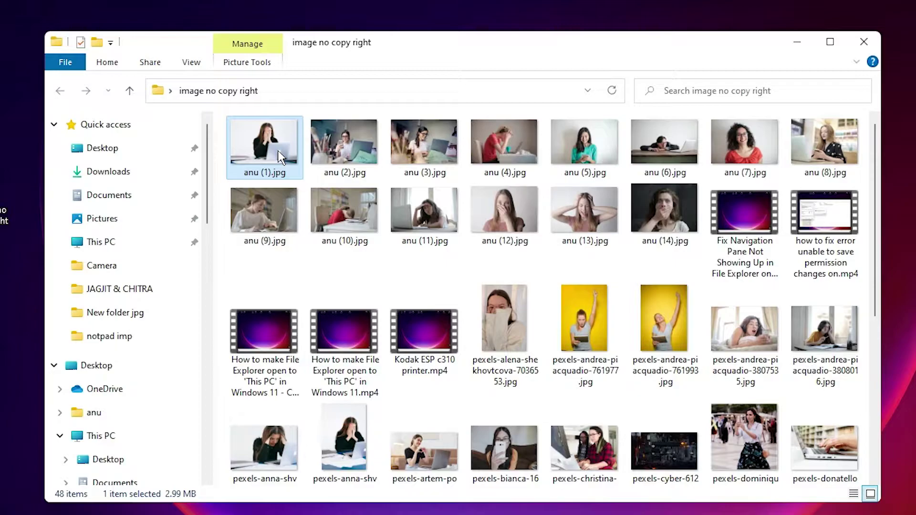
pyautogui.click(364, 161)
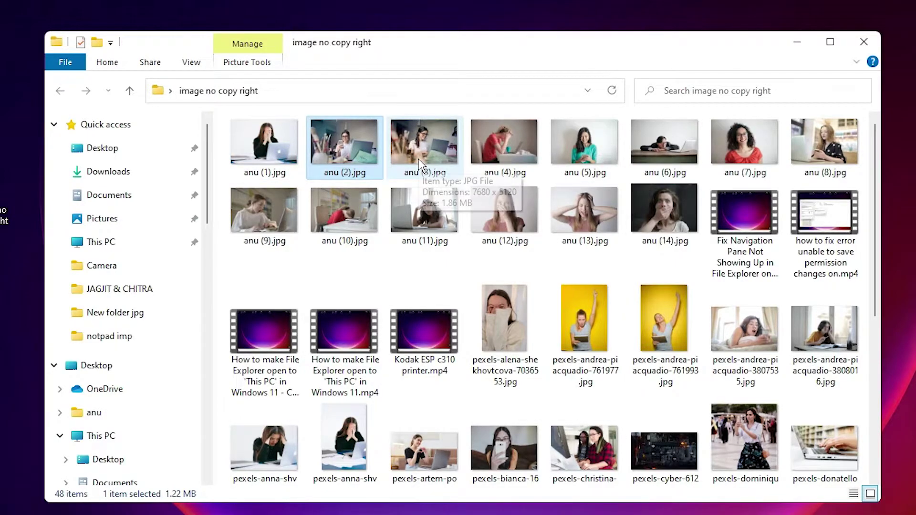
pyautogui.click(431, 161)
pyautogui.click(518, 152)
pyautogui.click(599, 153)
pyautogui.click(654, 154)
pyautogui.click(811, 158)
pyautogui.click(325, 225)
pyautogui.click(292, 217)
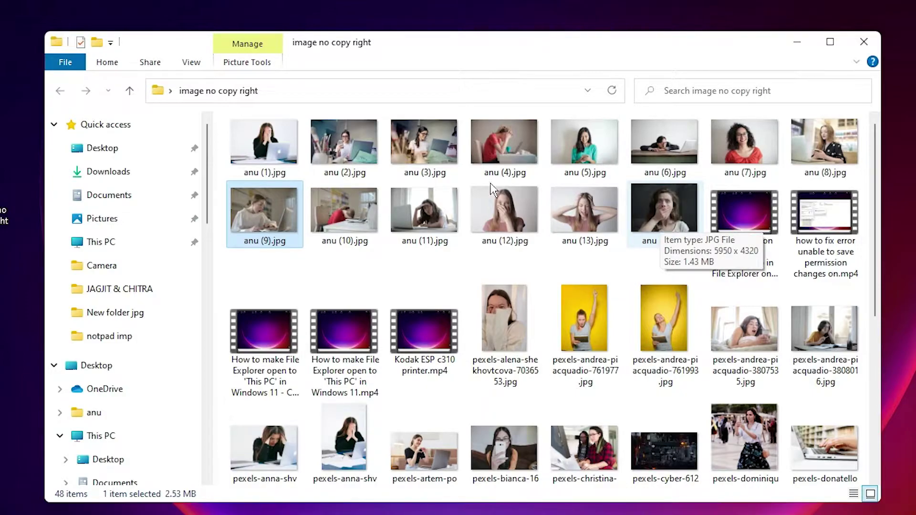
pyautogui.click(271, 139)
# Select all 14 photos, anu (1).jpg through anu (14).jpg
pyautogui.keyDown('ctrl'); pyautogui.click(440, 159); pyautogui.keyUp('ctrl')
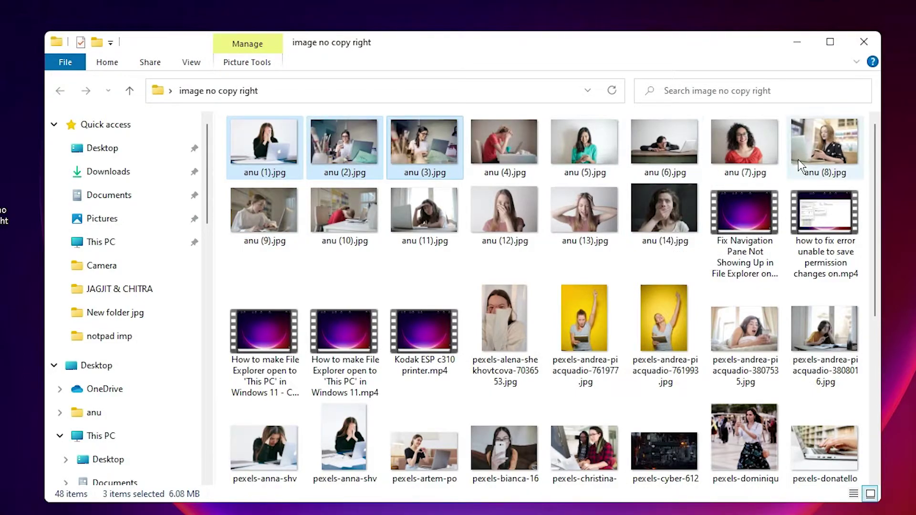
pyautogui.keyDown('shift'); pyautogui.click(828, 160); pyautogui.keyUp('shift')
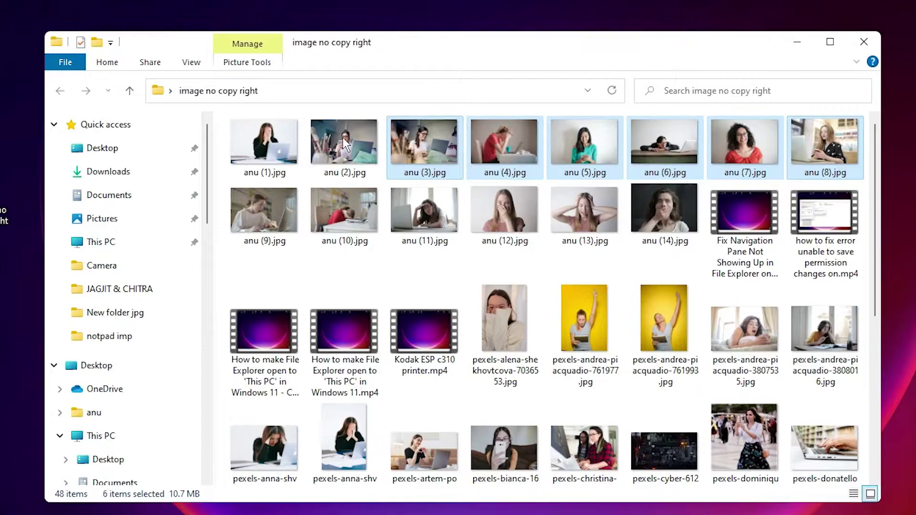
pyautogui.click(267, 148)
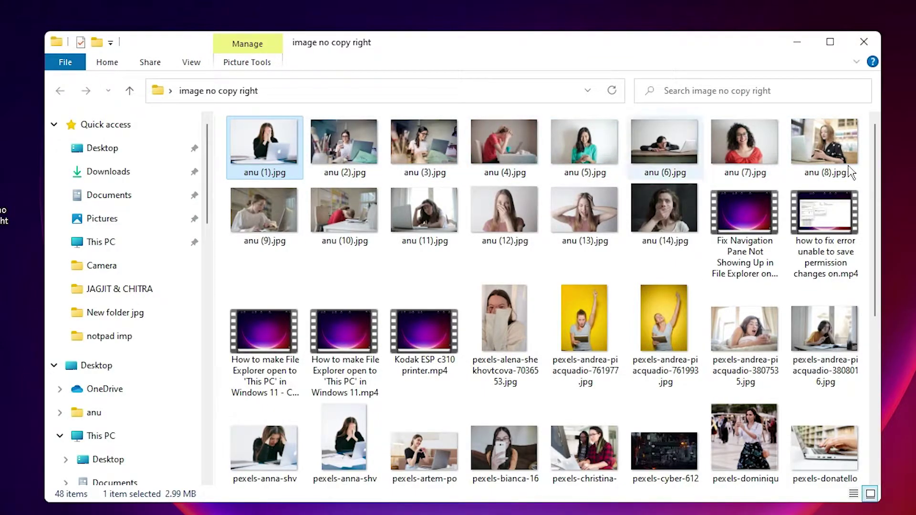
pyautogui.keyDown('shift'); pyautogui.click(827, 157); pyautogui.keyUp('shift')
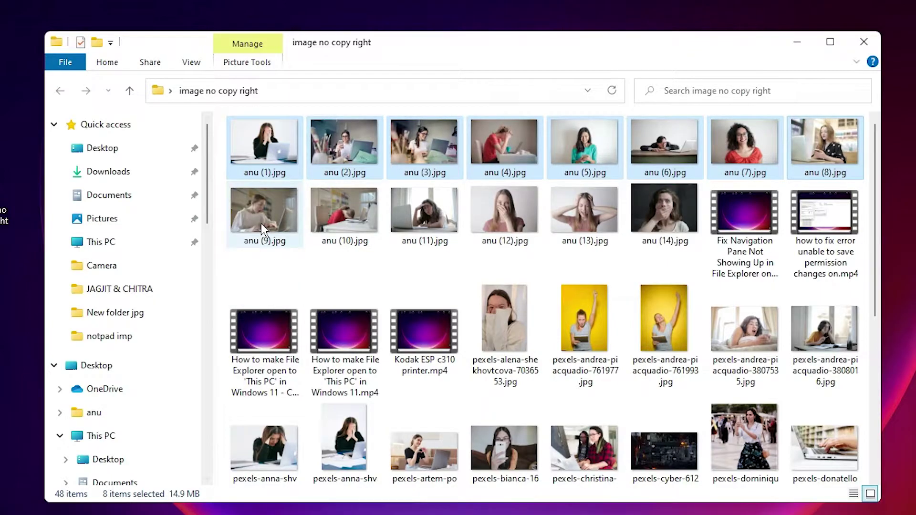
pyautogui.keyDown('shift'); pyautogui.click(567, 210); pyautogui.keyUp('shift')
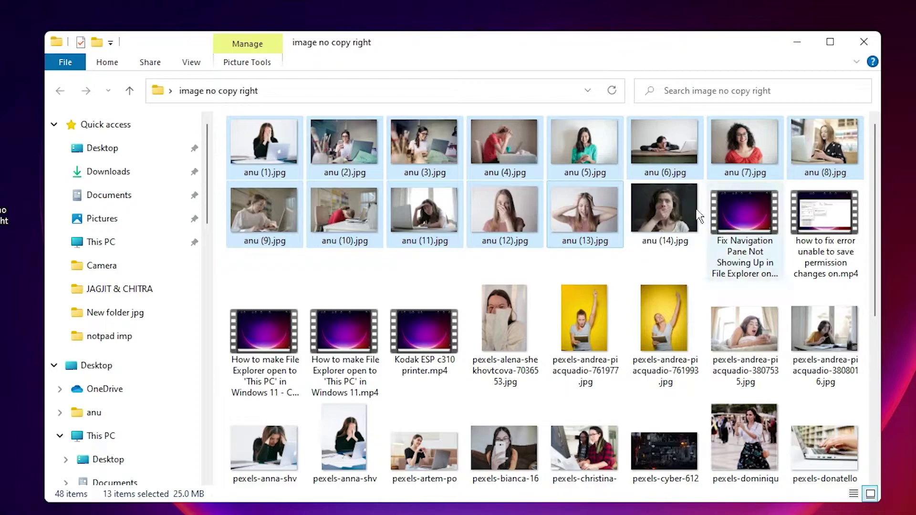
pyautogui.keyDown('shift'); pyautogui.click(675, 220); pyautogui.keyUp('shift')
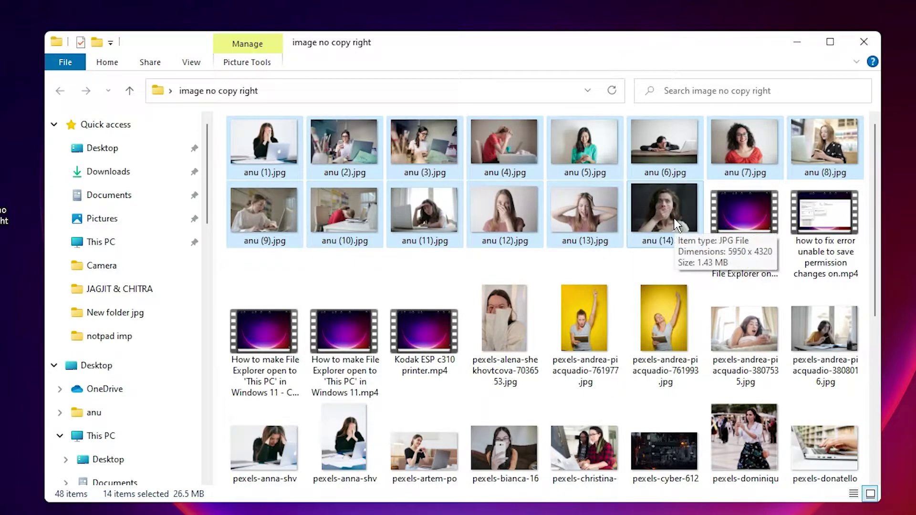
# Rename the 14 selected photos to 'abhi', giving abhi (1).jpg through abhi (14).jpg
pyautogui.press('F2')
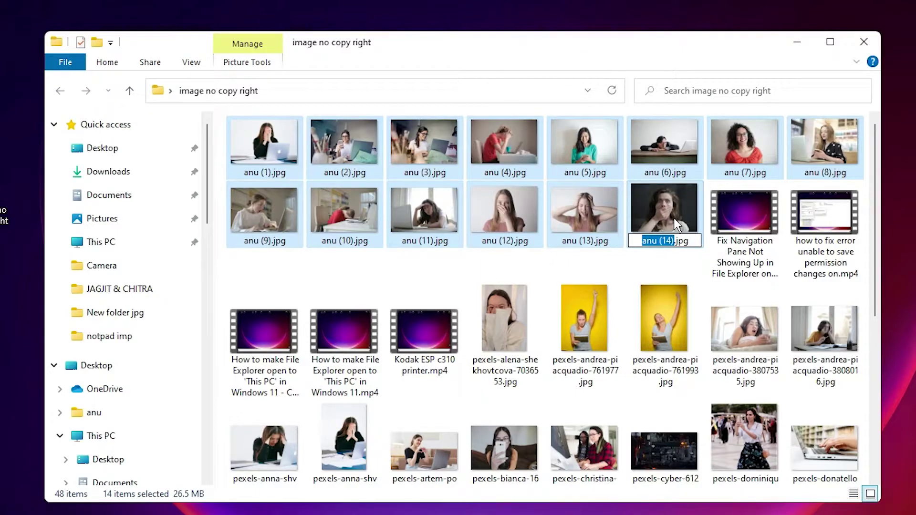
pyautogui.write('abhi')
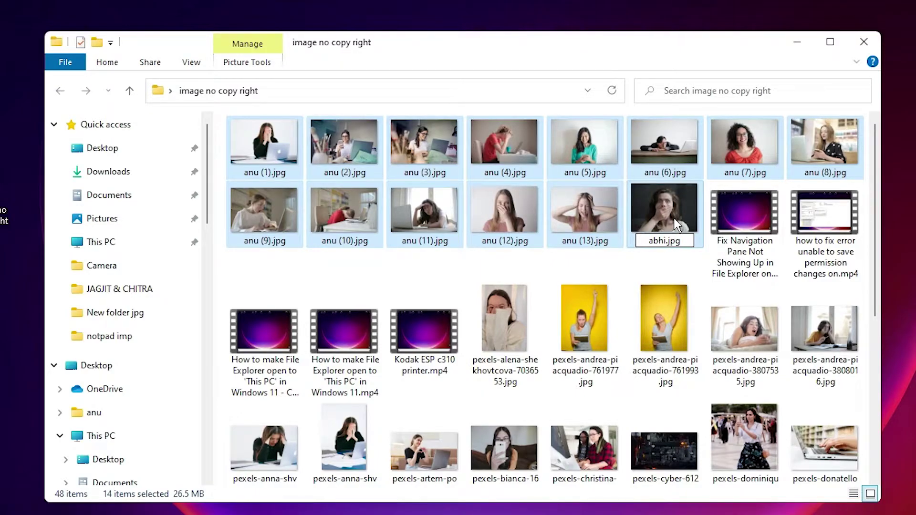
pyautogui.press('Return')
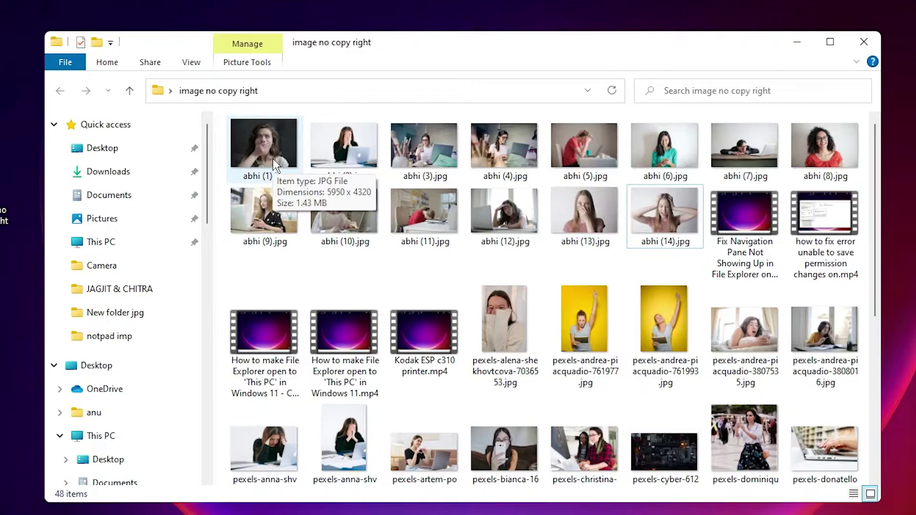
pyautogui.click(345, 156)
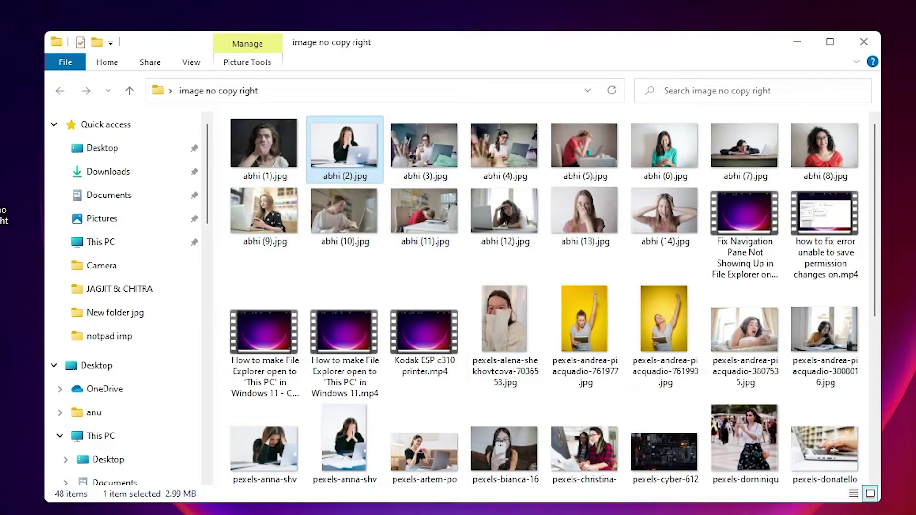
# Switch to the Notepad window holding the get-childitem rename commands
pyautogui.hotkey('alt', 'Tab')
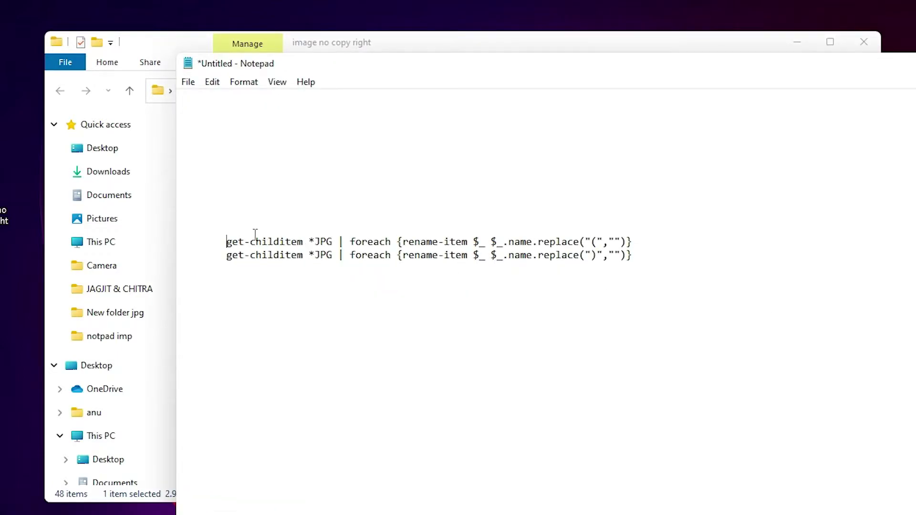
# Copy the first get-childitem rename command from Notepad and return to File Explorer
pyautogui.moveTo(228, 241); pyautogui.dragTo(641, 240)
pyautogui.hotkey('ctrl', 'c')
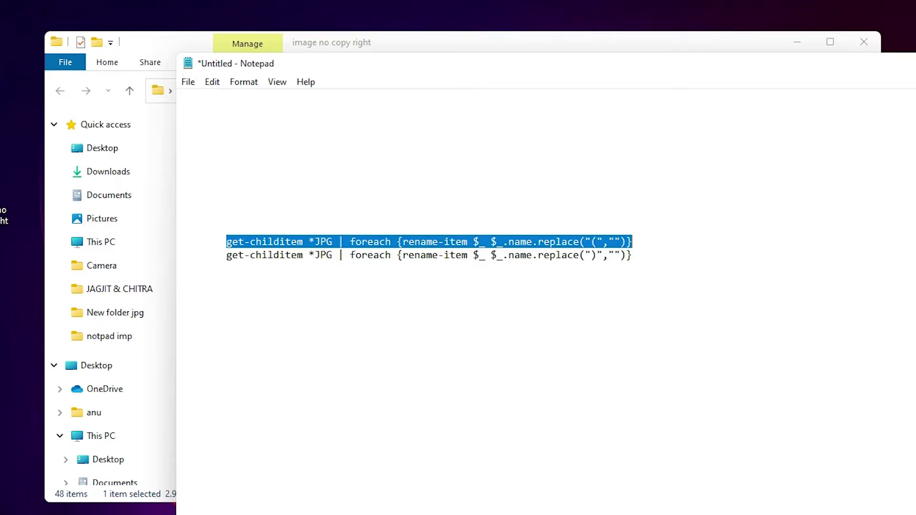
pyautogui.hotkey('alt', 'Tab')
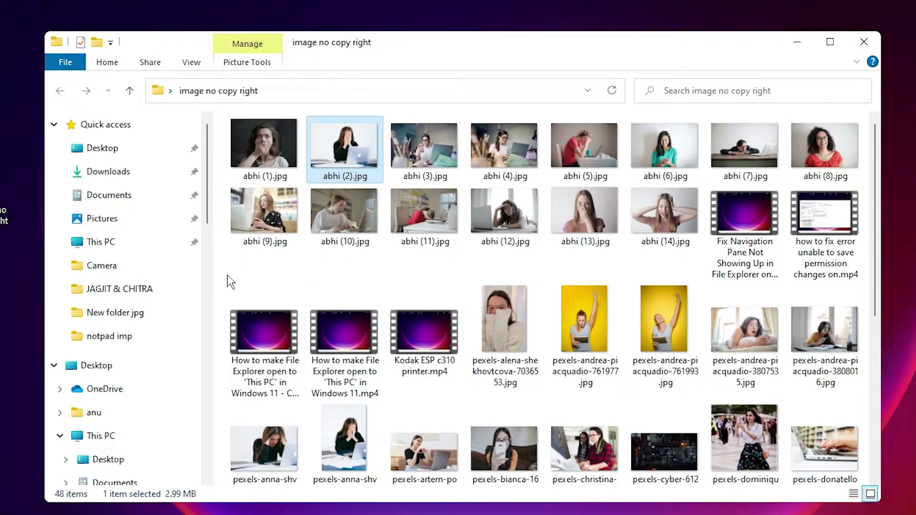
pyautogui.click(235, 279)
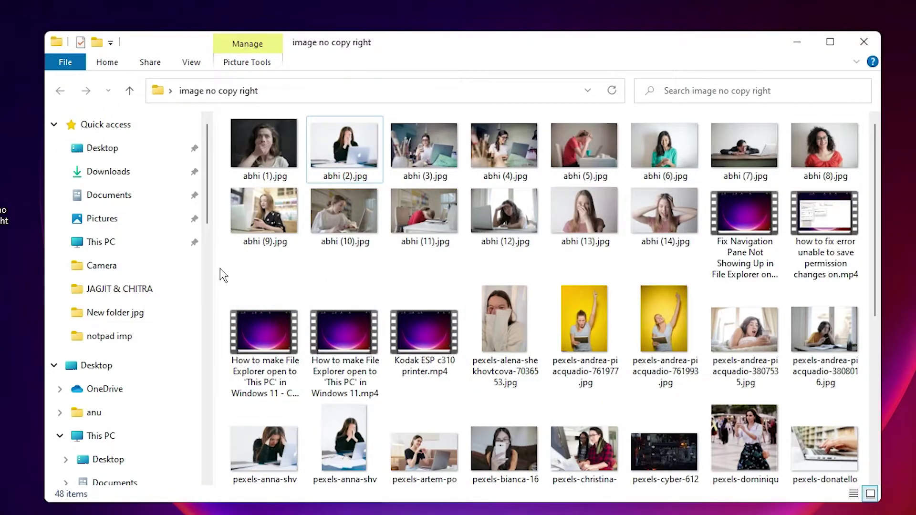
# Open Windows PowerShell in the image no copy right folder and move its window higher
pyautogui.rightClick(219, 268)
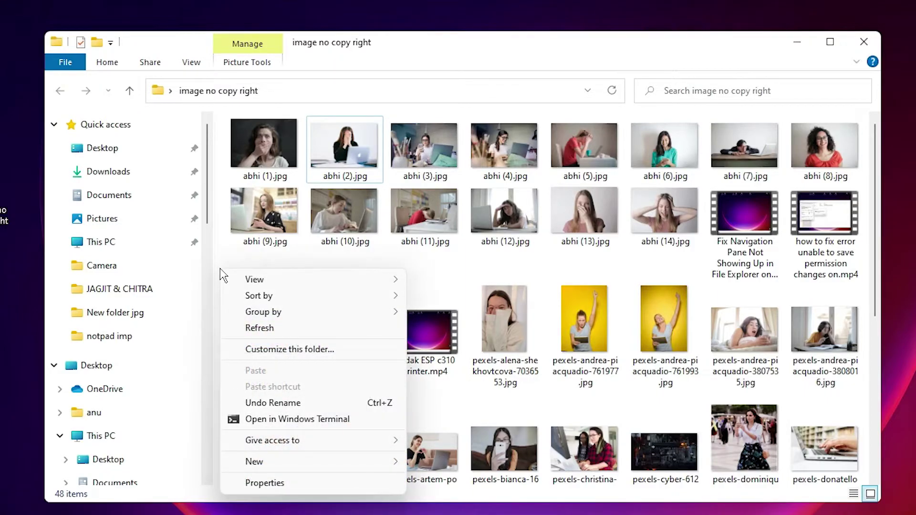
pyautogui.click(291, 420)
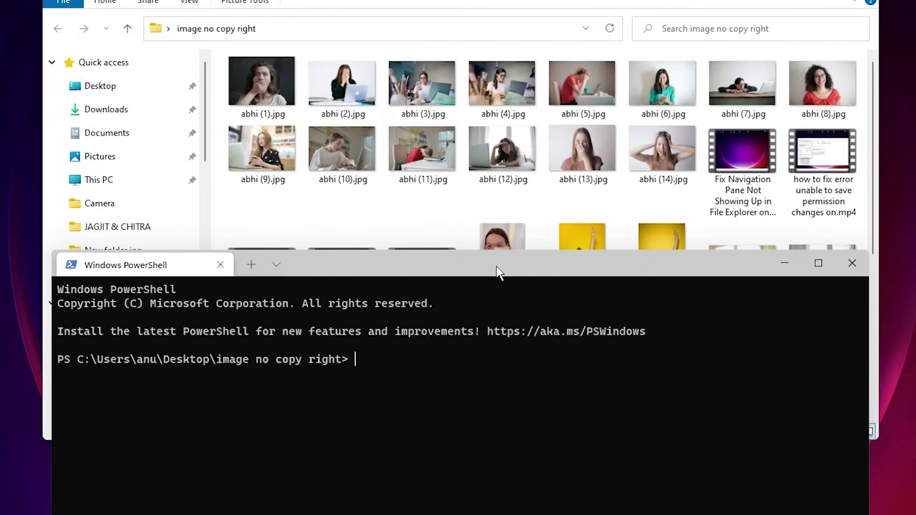
pyautogui.moveTo(496, 266); pyautogui.dragTo(526, 190)
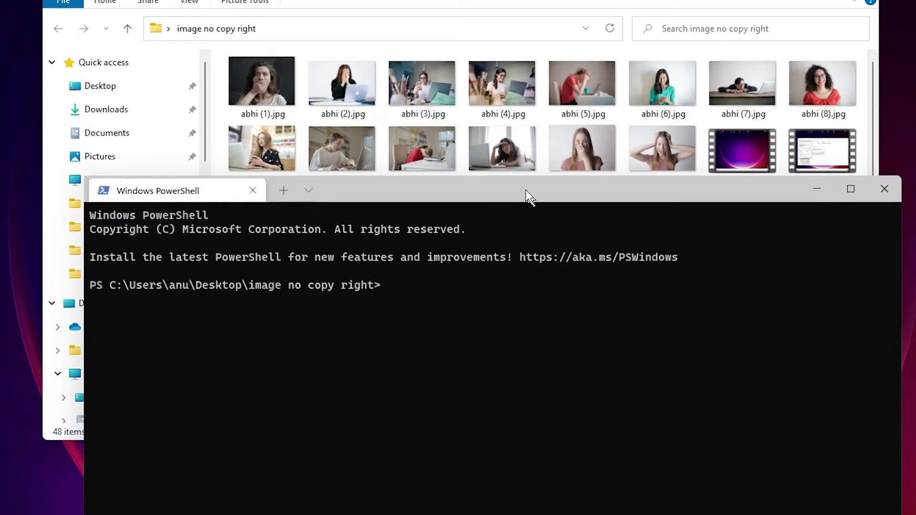
# Paste and run the first rename command, stripping '(' so photos read abhi 1).jpg onward
pyautogui.hotkey('ctrl', 'v')
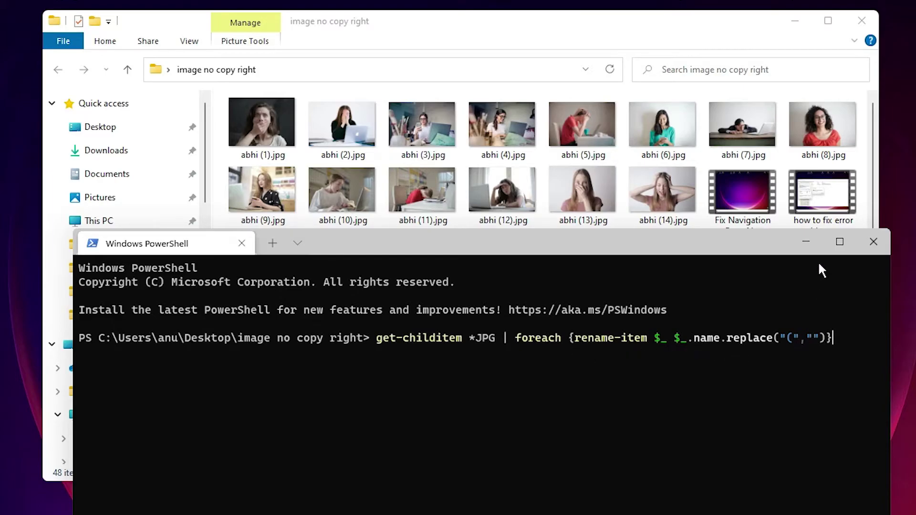
pyautogui.press('Left')
pyautogui.press('Left')
pyautogui.press('Left')
pyautogui.press('Left')
pyautogui.press('Left')
pyautogui.press('Left')
pyautogui.press('Right')
pyautogui.press('Right')
pyautogui.press('Right')
pyautogui.write('7')
pyautogui.press('BackSpace')
pyautogui.press('BackSpace')
pyautogui.press('End')
pyautogui.press('Return')
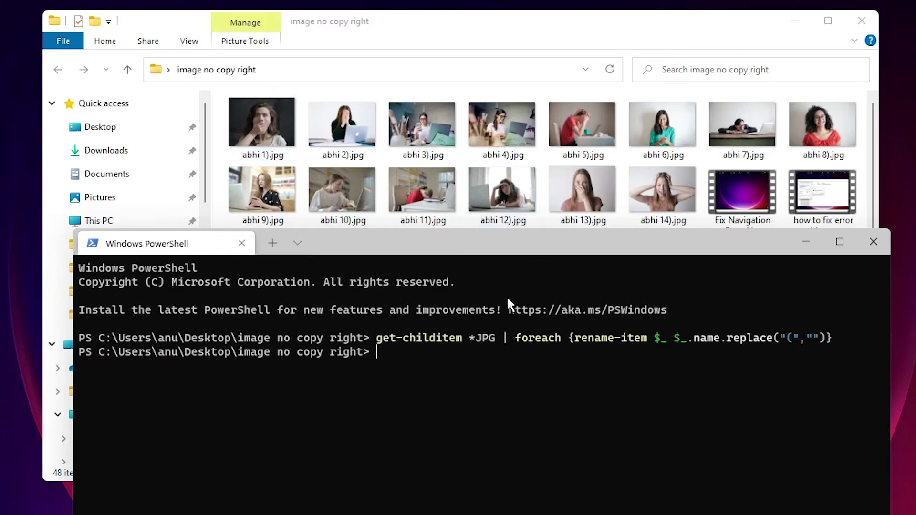
# Copy the second get-childitem command line from Notepad and return to PowerShell
pyautogui.hotkey('alt', 'Tab')
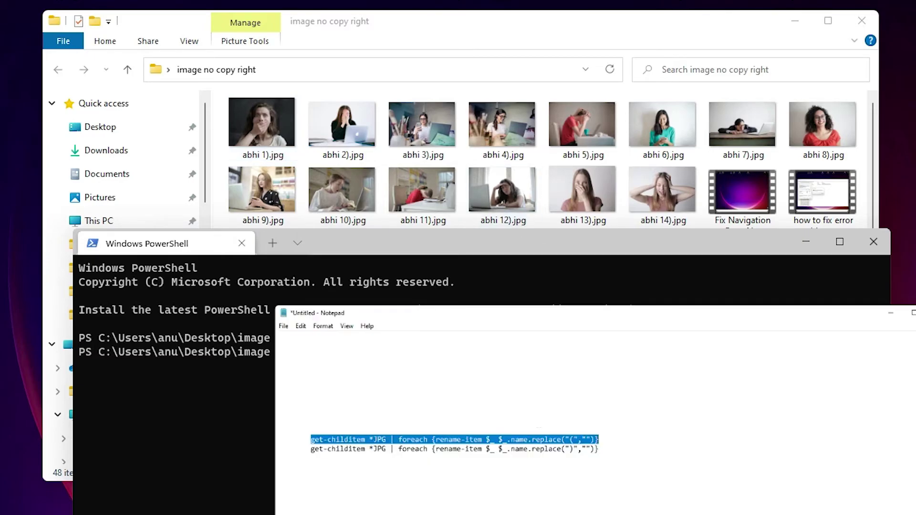
pyautogui.moveTo(602, 341); pyautogui.dragTo(188, 348)
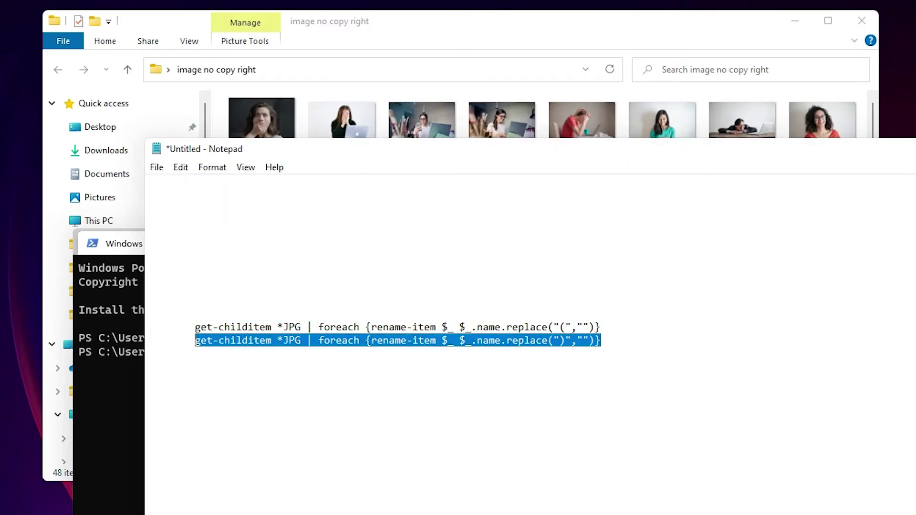
pyautogui.hotkey('ctrl', 'c')
pyautogui.hotkey('alt', 'Tab')
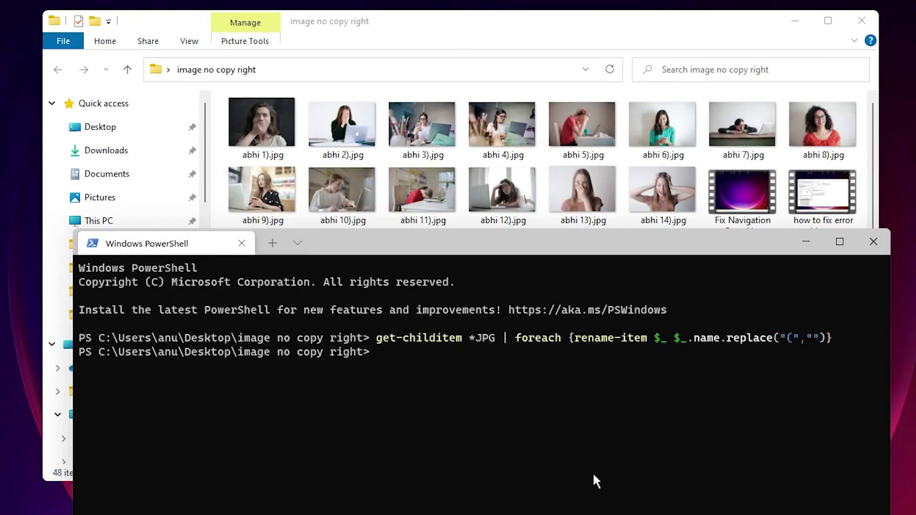
# Run the second command with ')' as search text, yielding abhi 1.jpg through abhi 14.jpg
pyautogui.hotkey('ctrl', 'v')
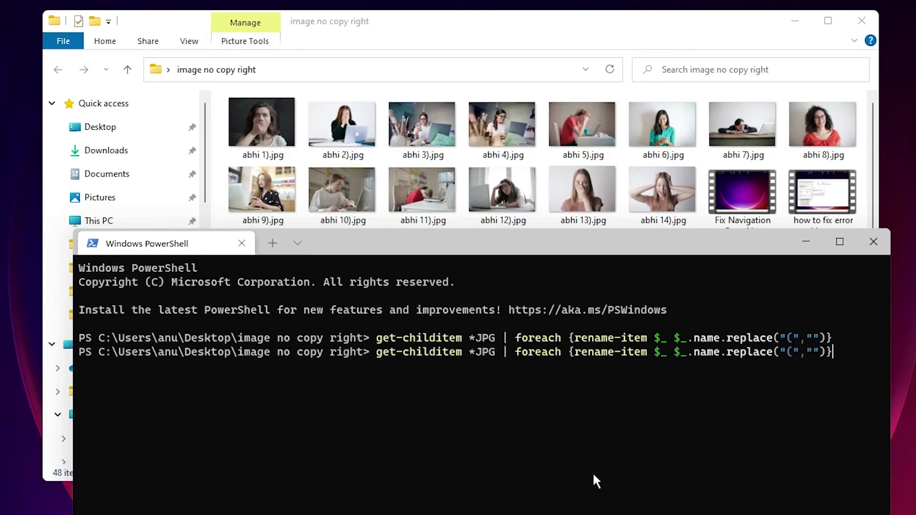
pyautogui.press('Left')
pyautogui.press('Left')
pyautogui.press('Left')
pyautogui.press('Left')
pyautogui.press('Left')
pyautogui.press('Left')
pyautogui.press('BackSpace')
pyautogui.write(')')
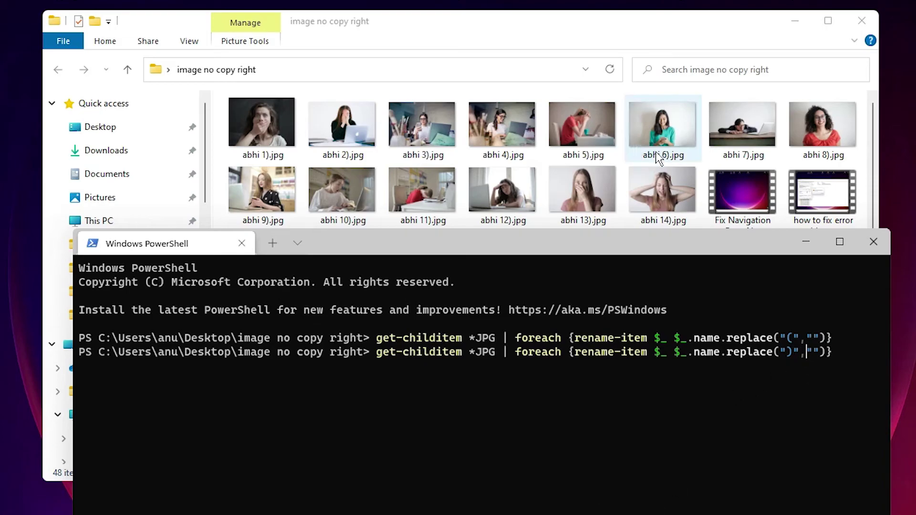
pyautogui.press('Right')
pyautogui.press('Right')
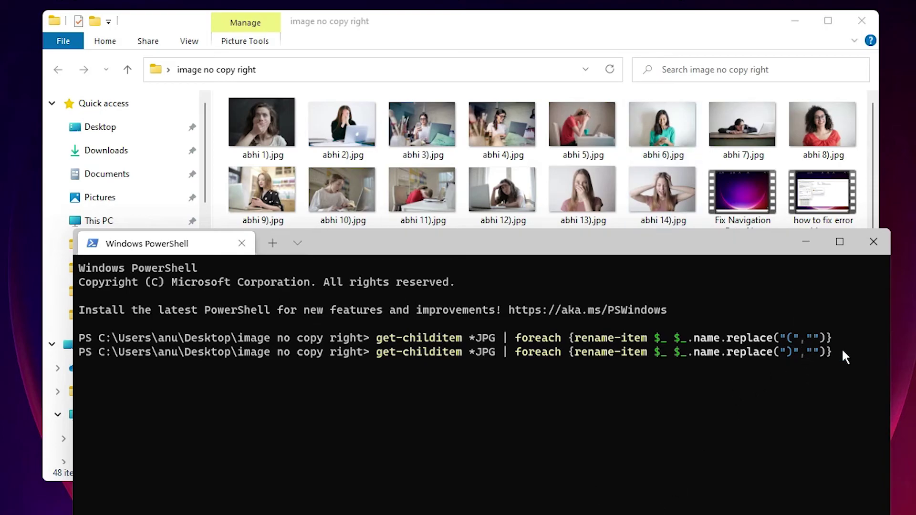
pyautogui.press('Return')
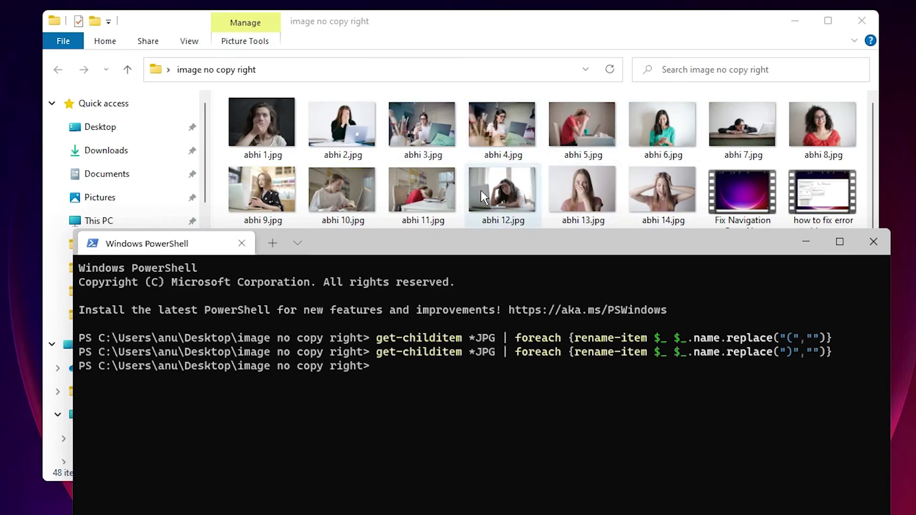
pyautogui.click(495, 159)
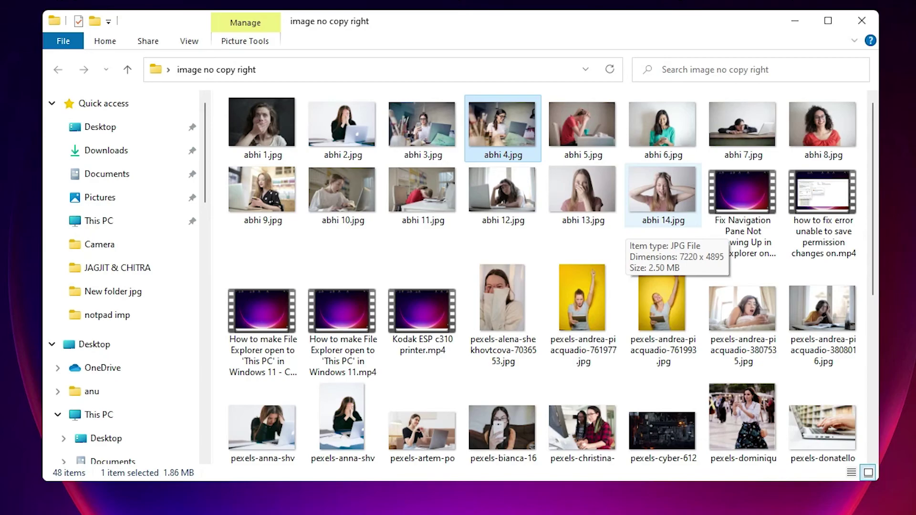